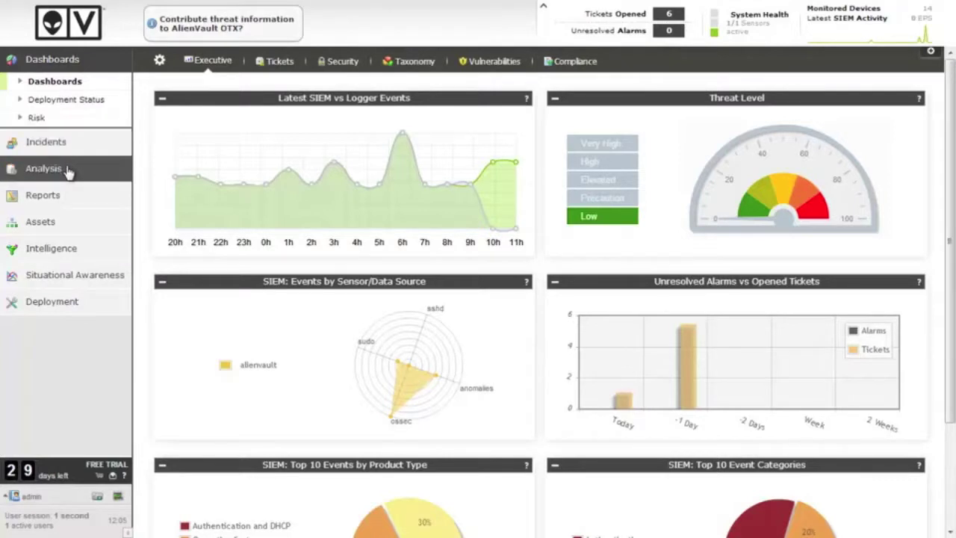
Go to Analysis > Vulnerabilities and begin a new scan job.
click(67, 170)
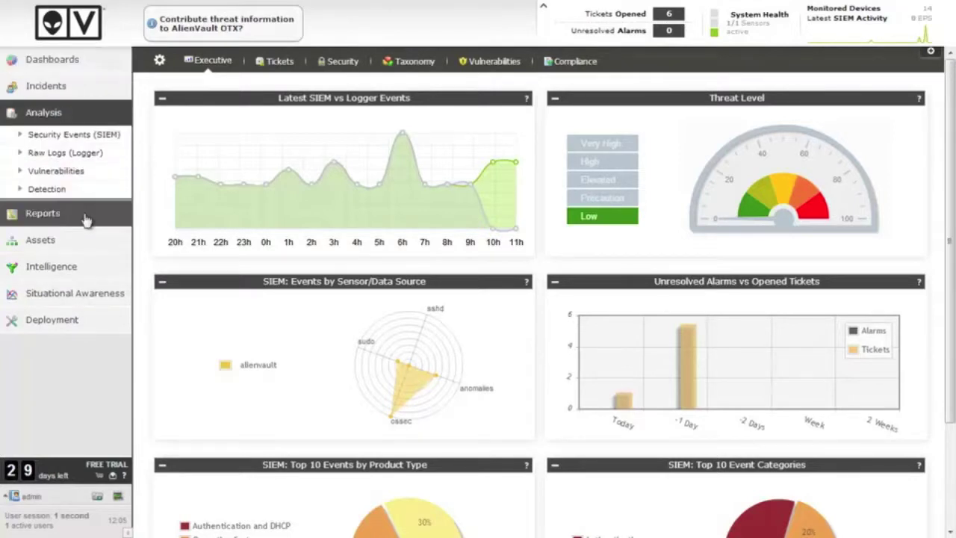
click(71, 175)
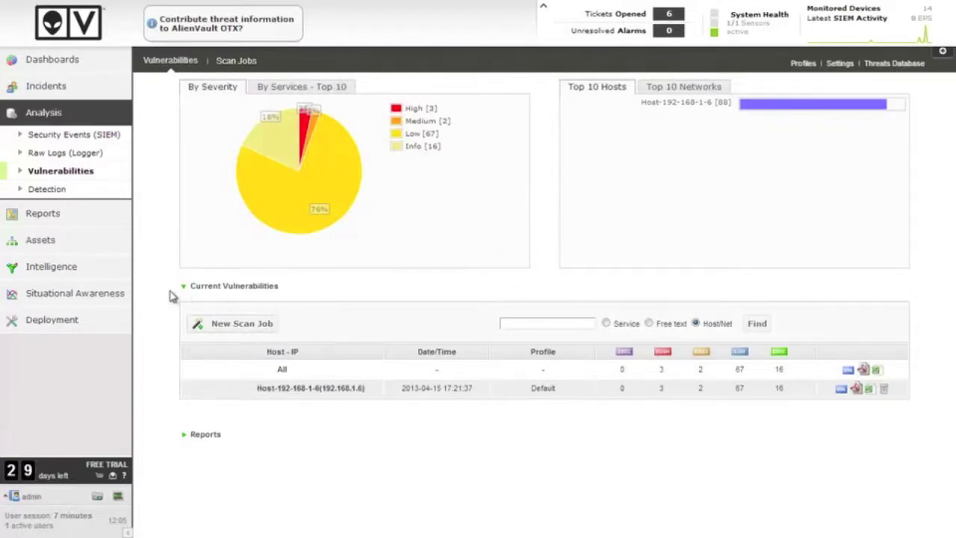
click(233, 325)
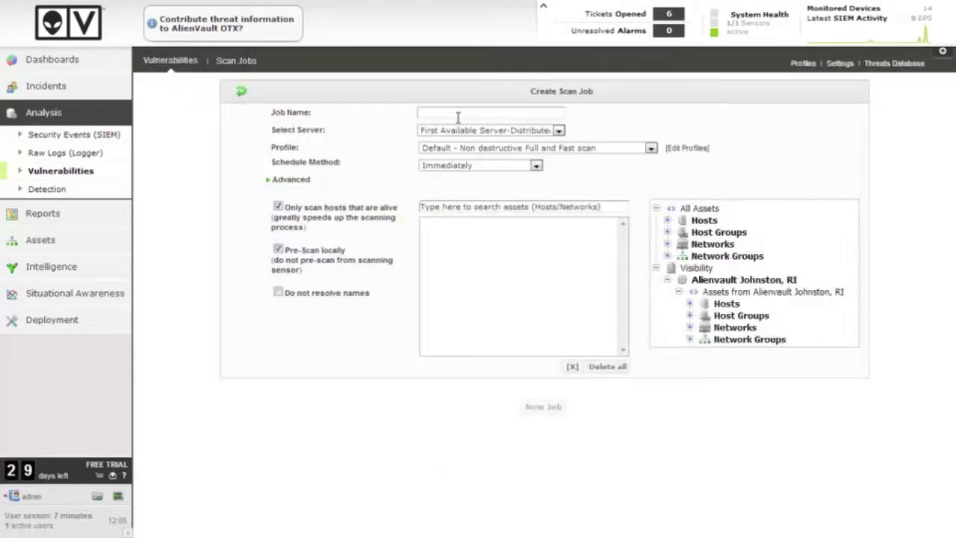
Name the job 'DailyScan' and select server ALIENVAULT [192.168.1.250], then review the scan profiles.
click(457, 115)
text(Dail)
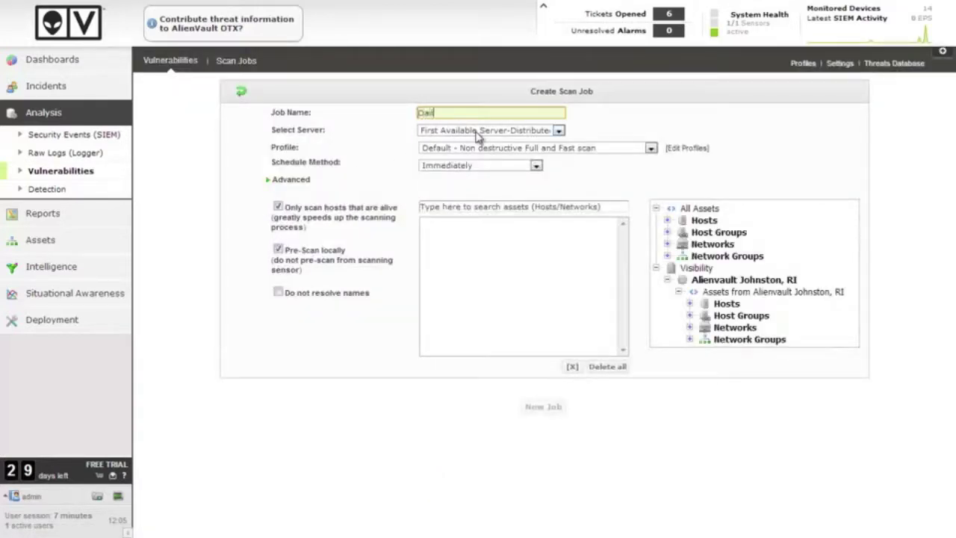
text(yScan)
click(769, 182)
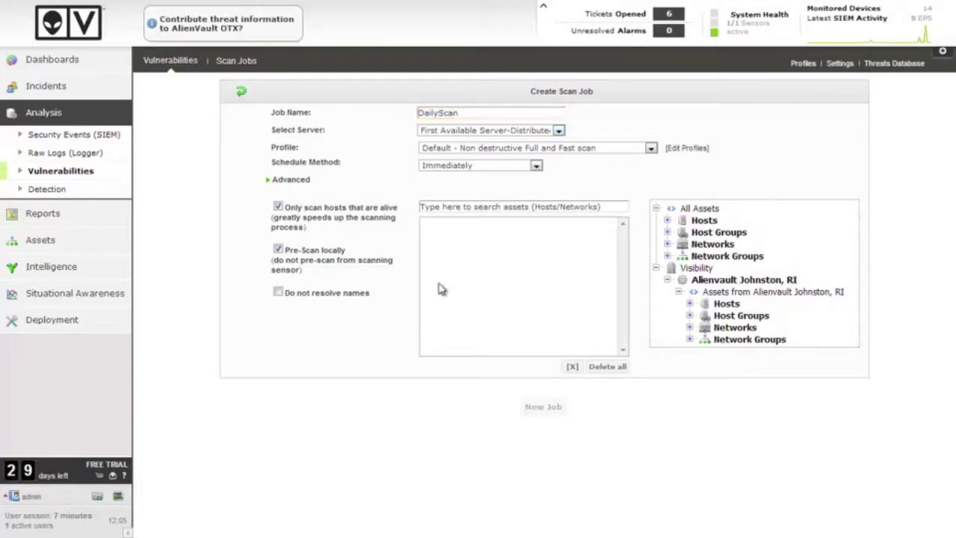
click(557, 130)
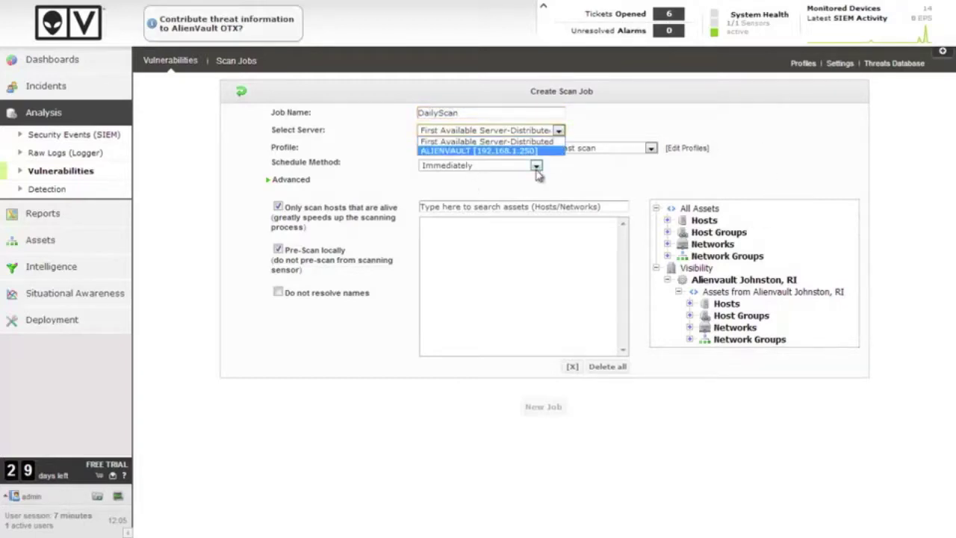
click(470, 152)
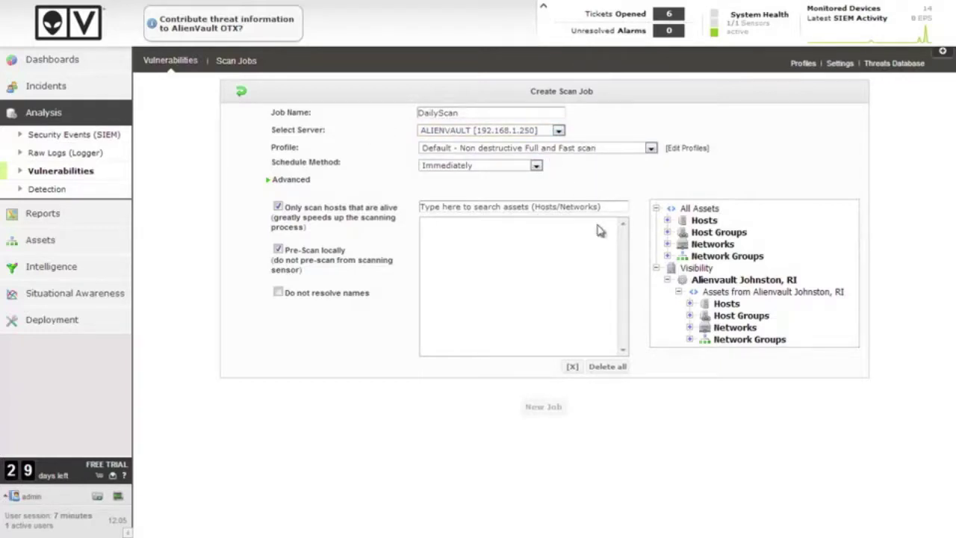
click(650, 148)
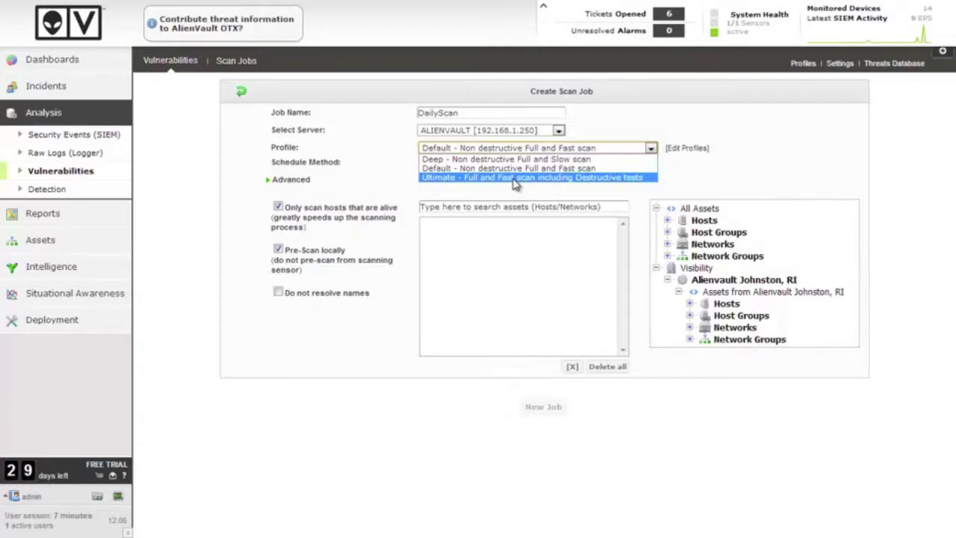
click(475, 169)
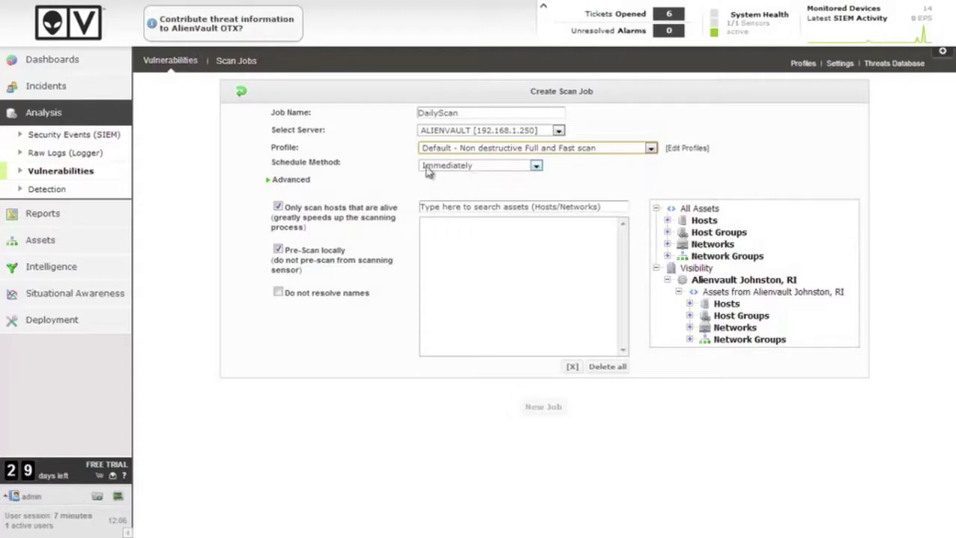
click(466, 168)
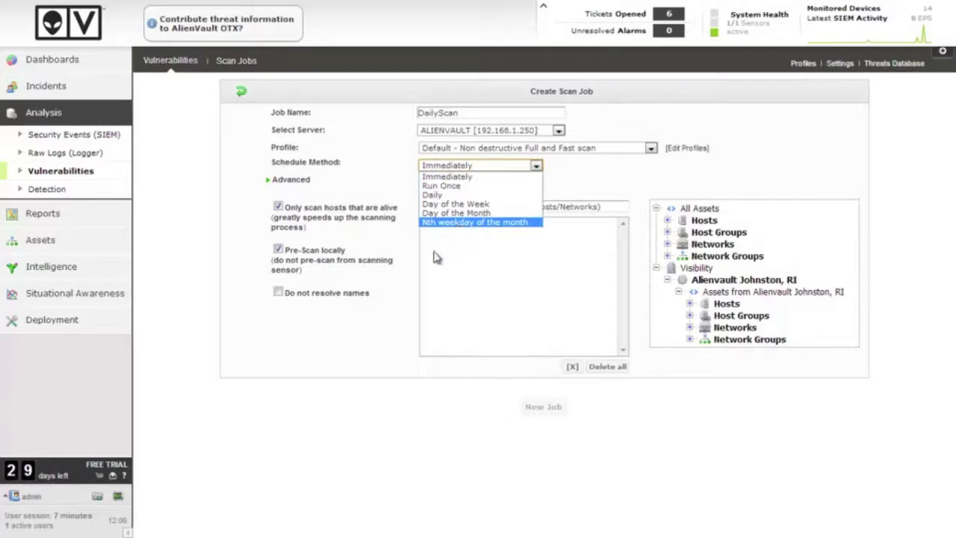
click(363, 336)
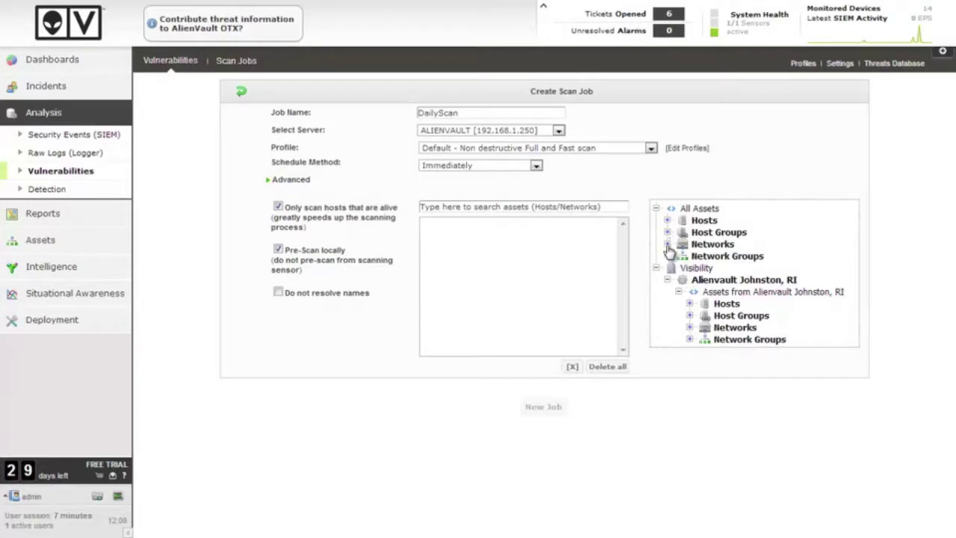
click(667, 244)
Add TestNet (192.168.1.0/24) from Networks > 192.168.1 as the scan target.
click(666, 304)
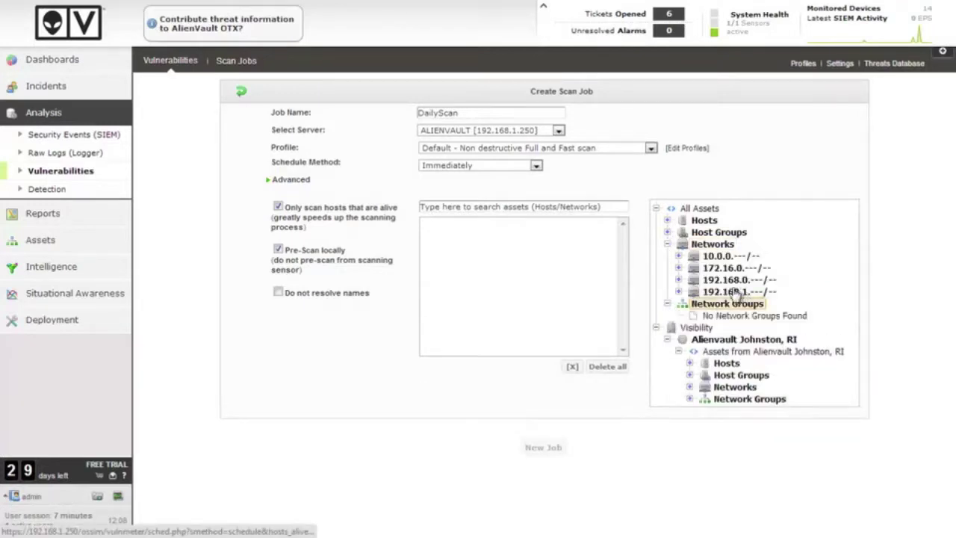
click(678, 291)
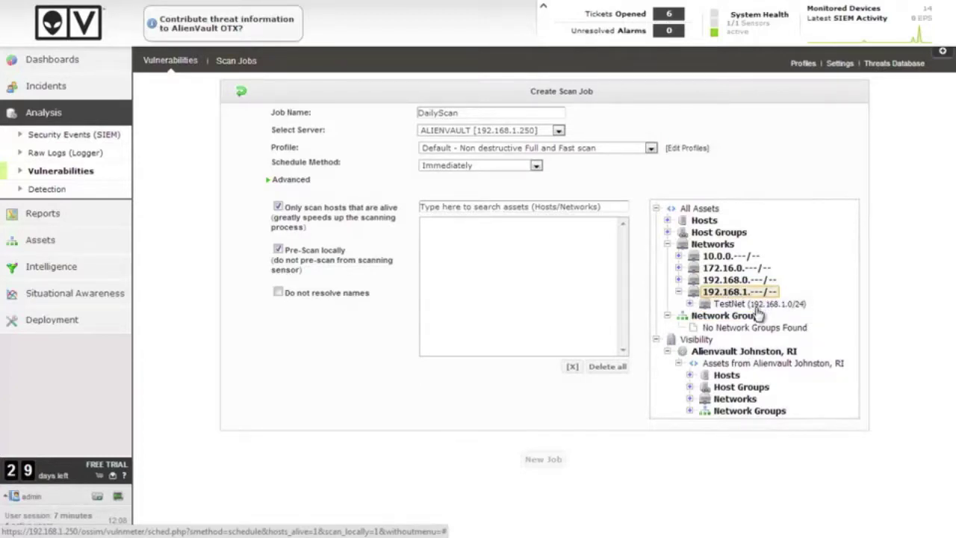
click(733, 304)
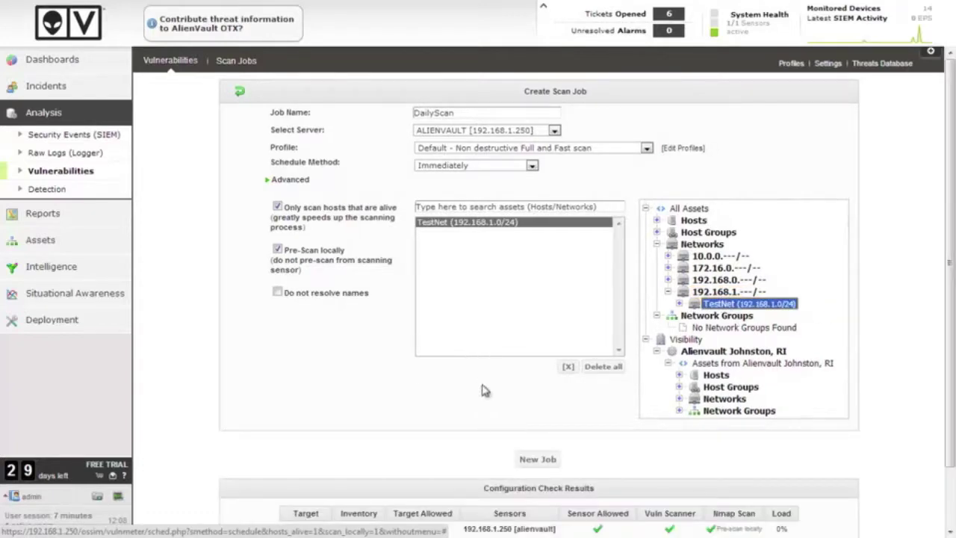
scroll(945, 448, down, 2)
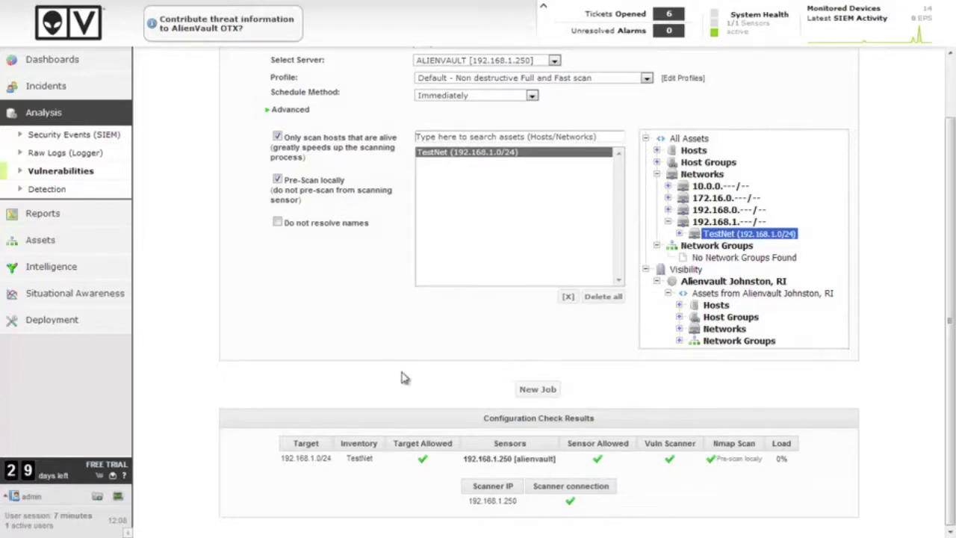
scroll(348, 352, up, 1)
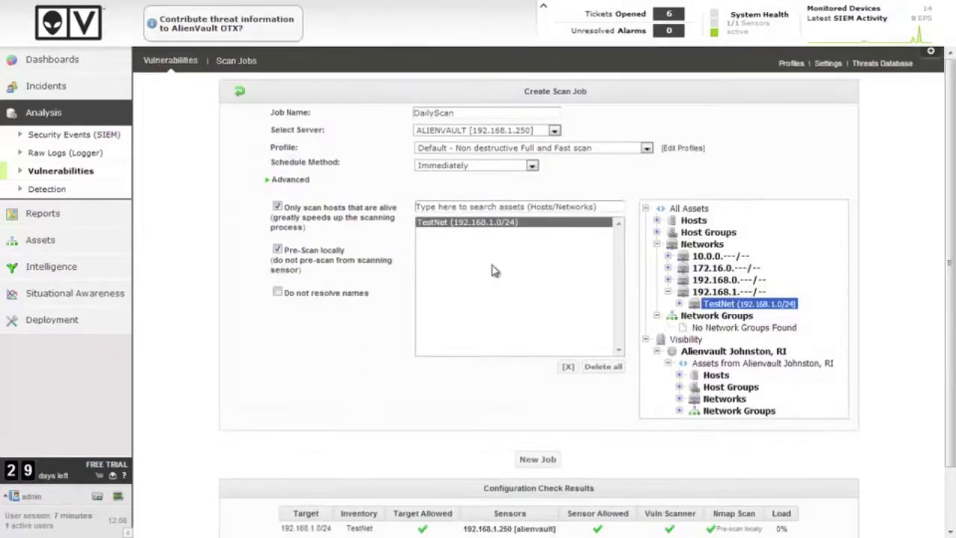
Set the schedule method to Daily at hour 3, minute 15.
click(519, 167)
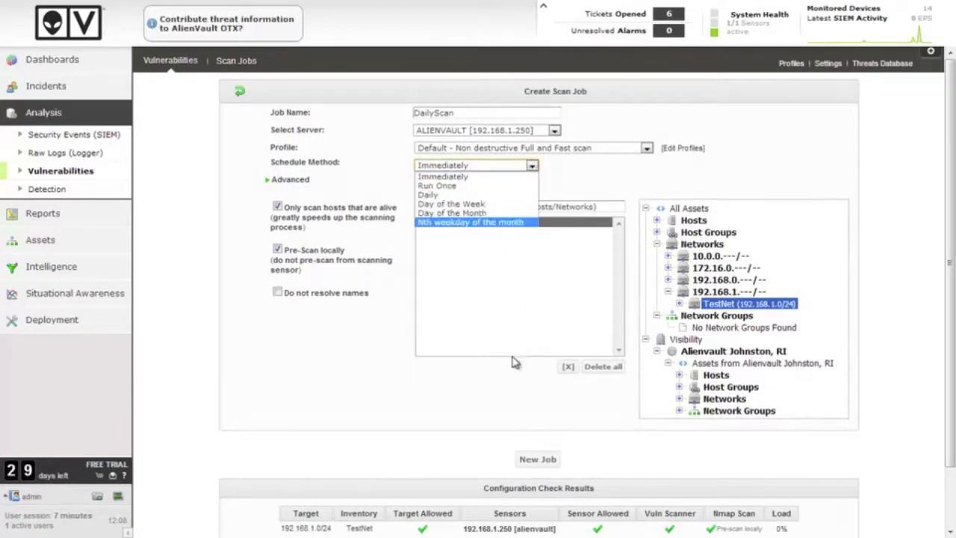
click(452, 197)
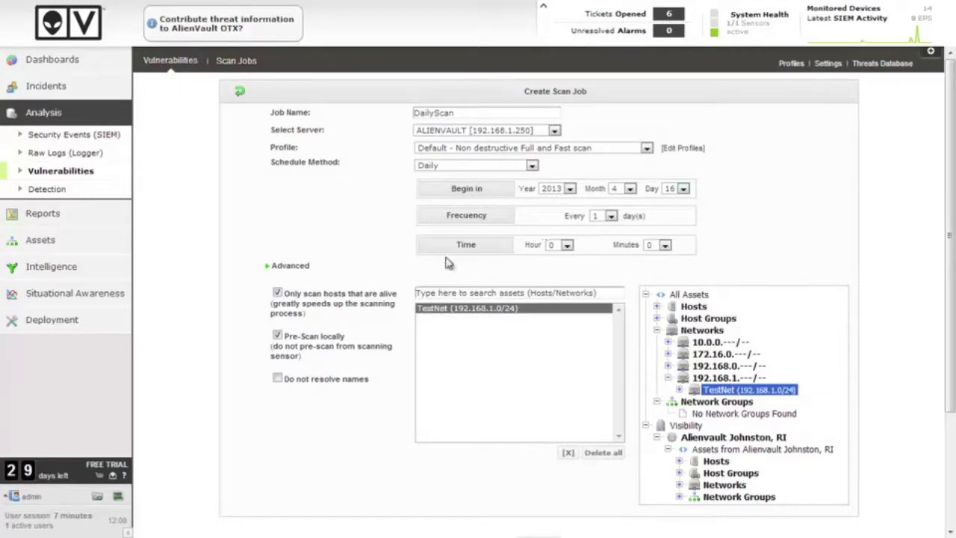
click(567, 245)
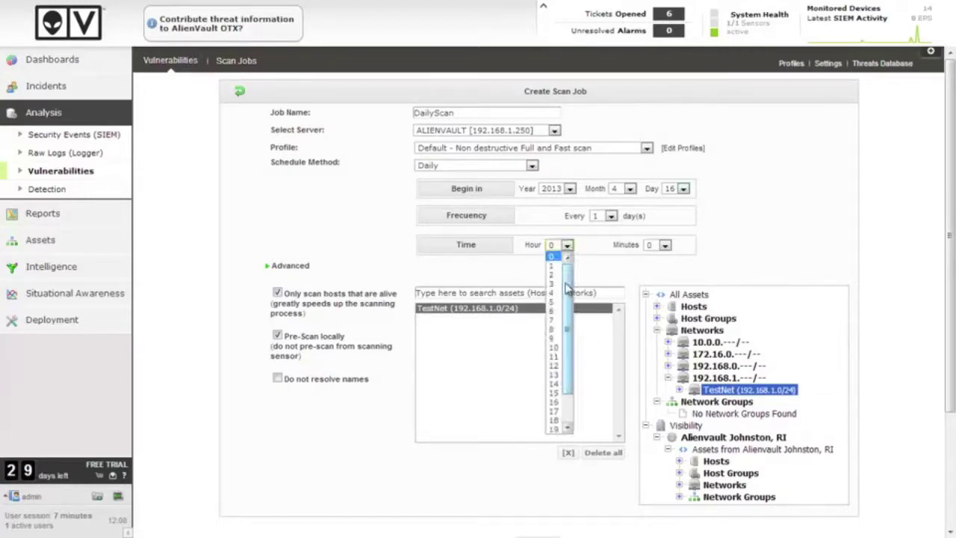
click(552, 256)
click(663, 246)
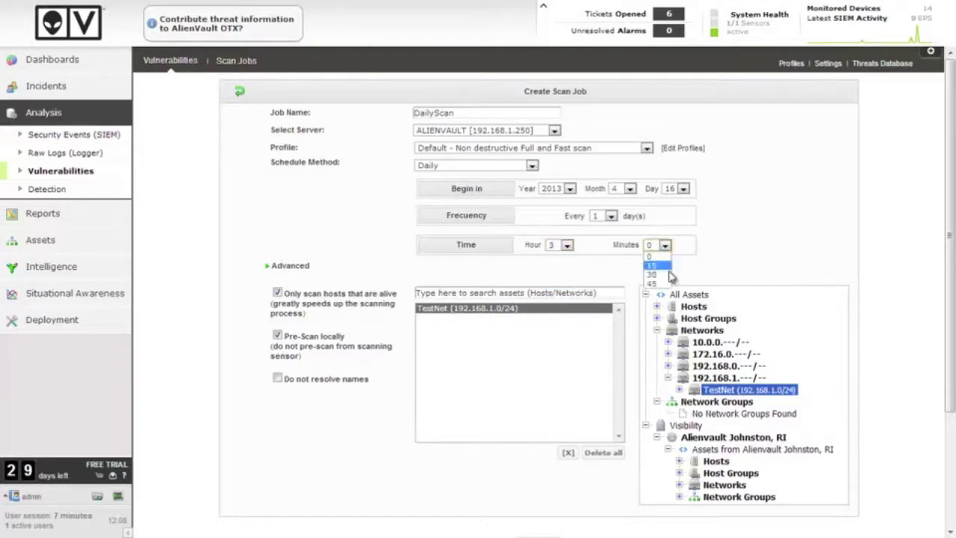
click(665, 264)
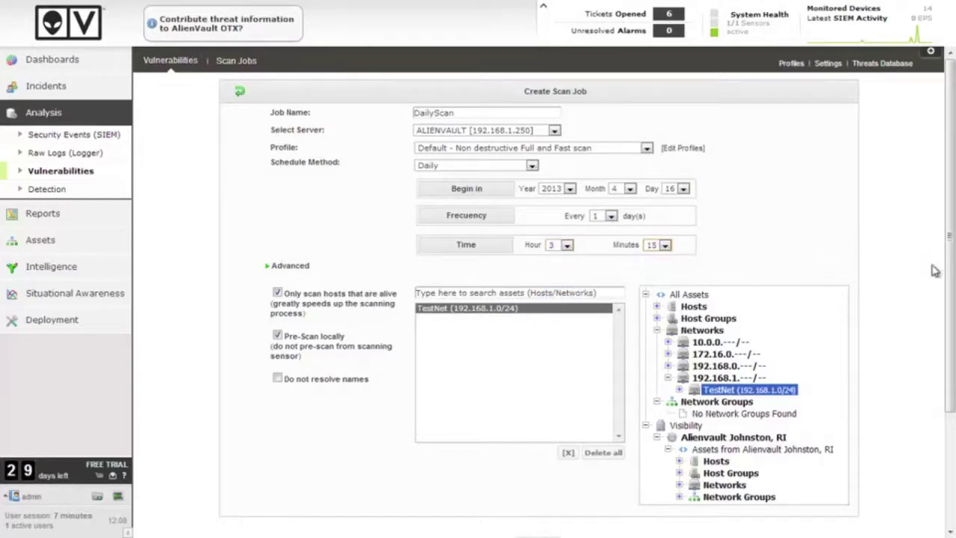
scroll(935, 272, down, 5)
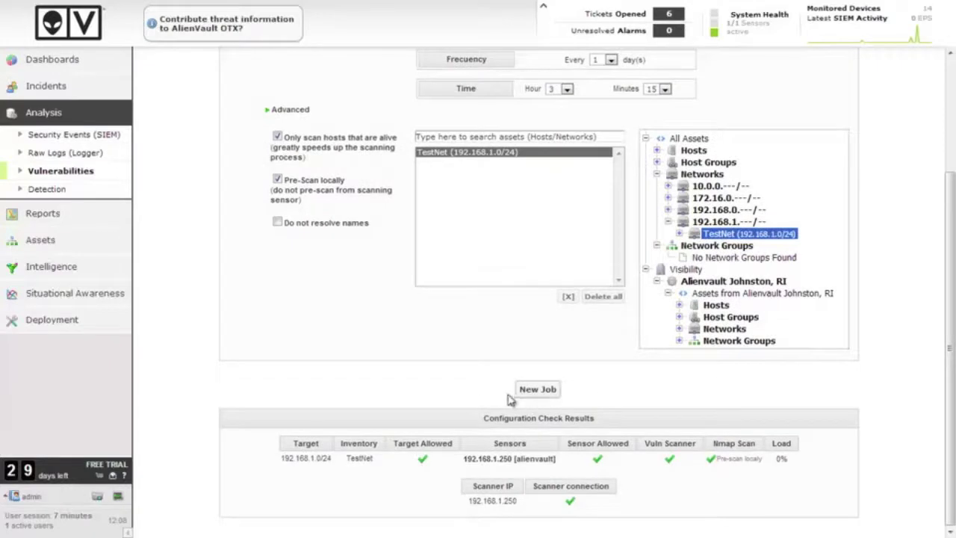
Save the DailyScan job with New Job, returning to the Vulnerabilities overview.
click(547, 394)
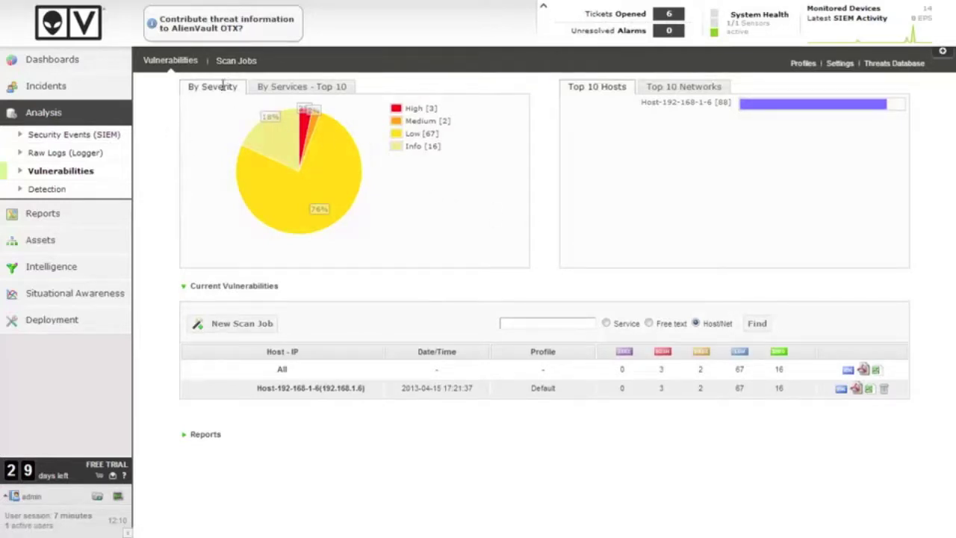
Filter the service breakdown to ssh (tcp/22) after comparing Top 10 hosts and networks, then view Scan Jobs.
click(302, 90)
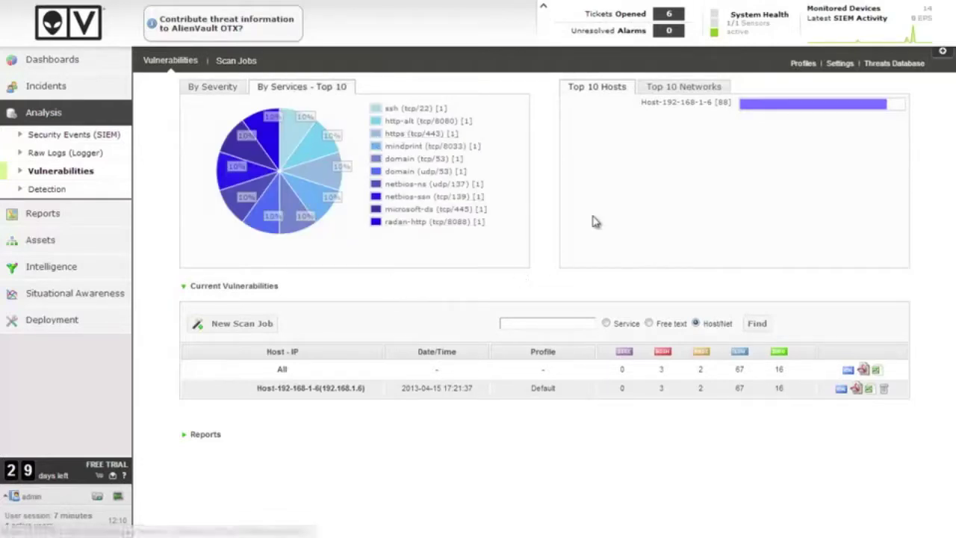
click(676, 87)
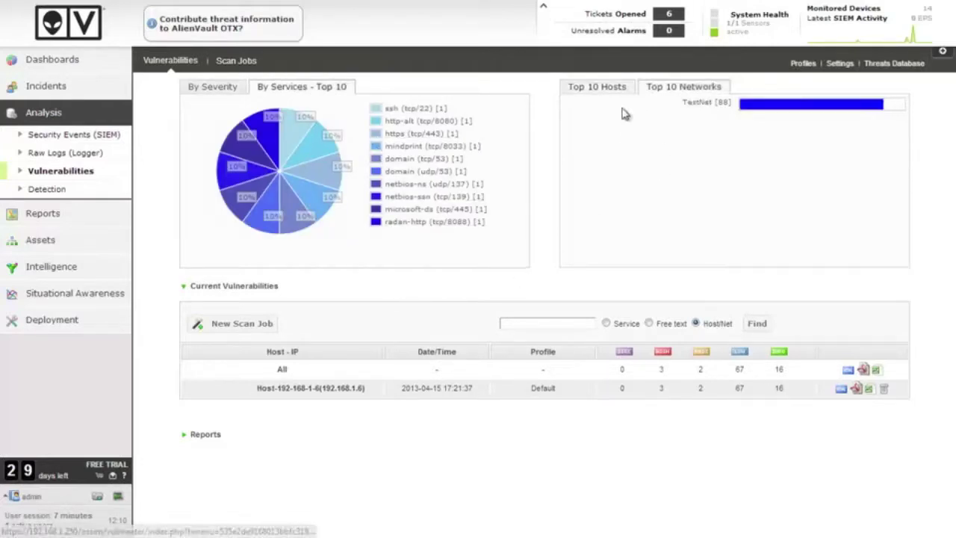
click(598, 87)
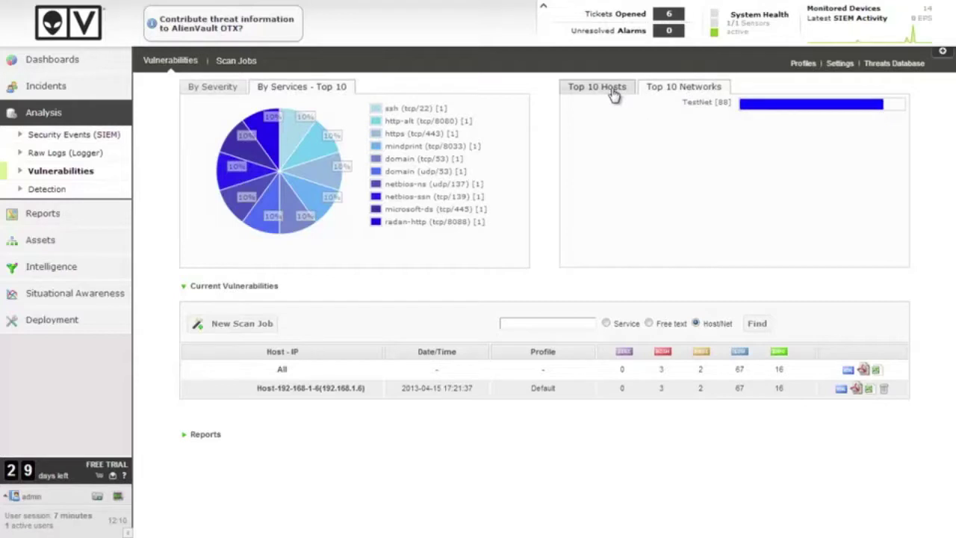
click(677, 93)
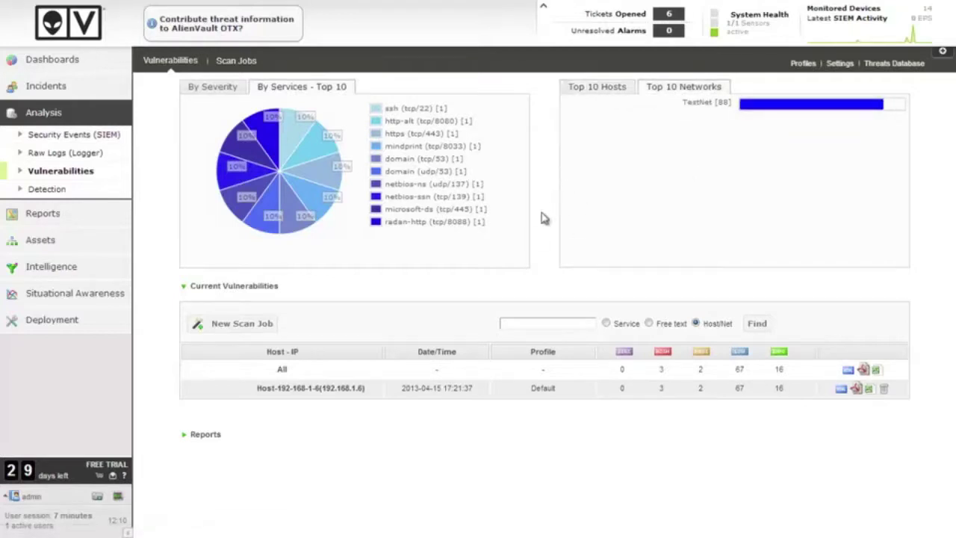
click(404, 110)
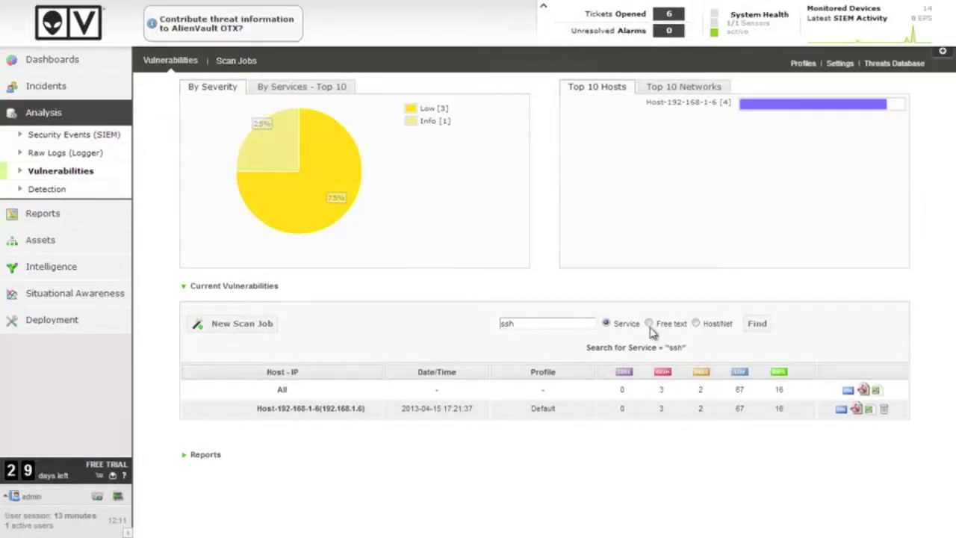
click(239, 62)
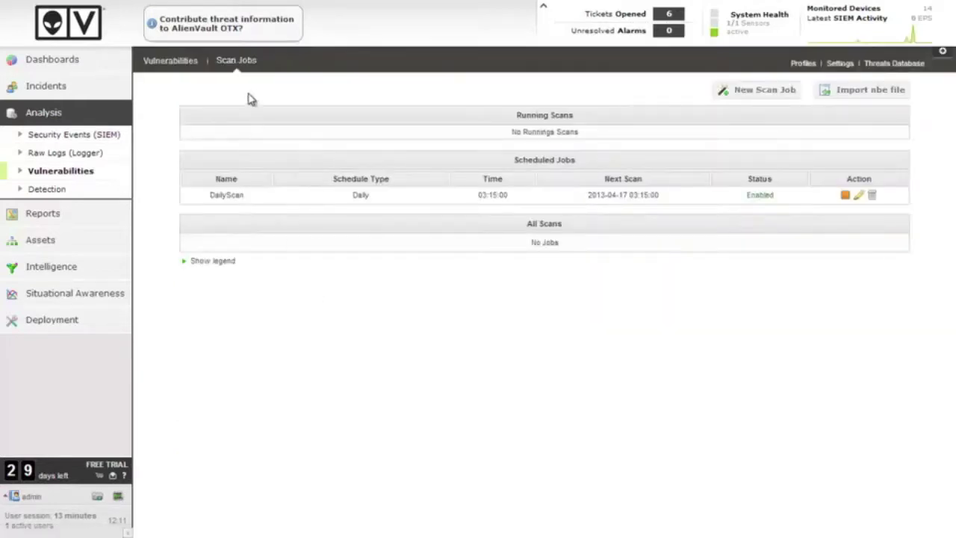
Edit the DailyScan scheduled job and re-save it unchanged with Update Job.
mouse_move(234, 195)
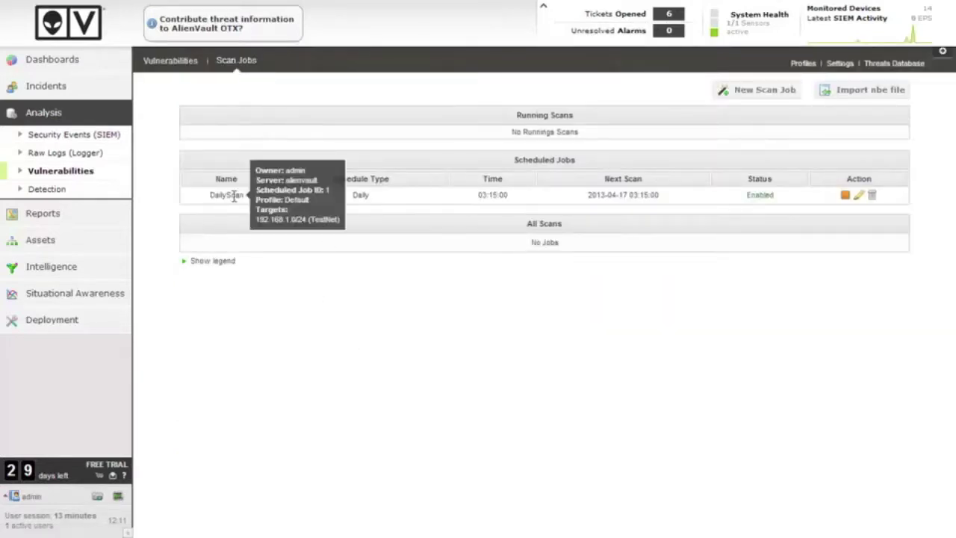
click(858, 196)
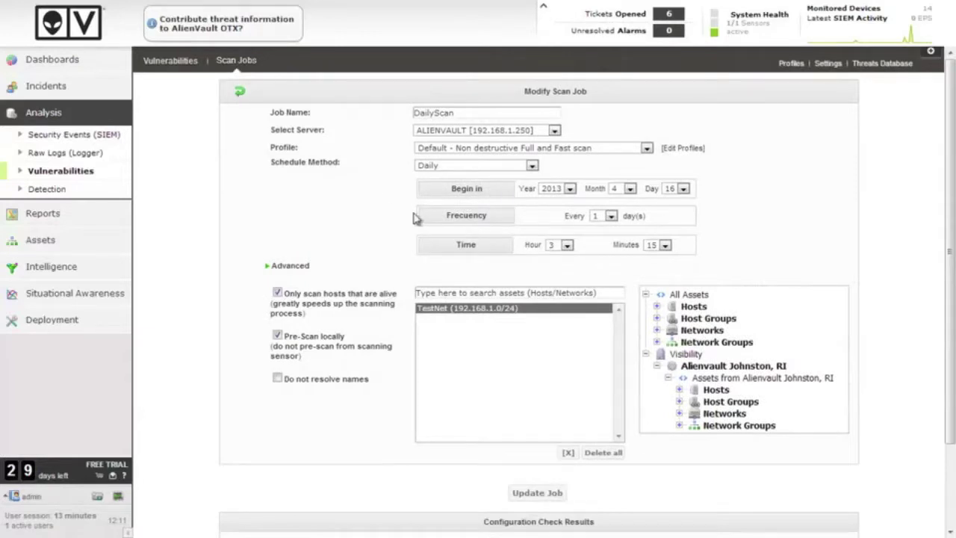
click(538, 495)
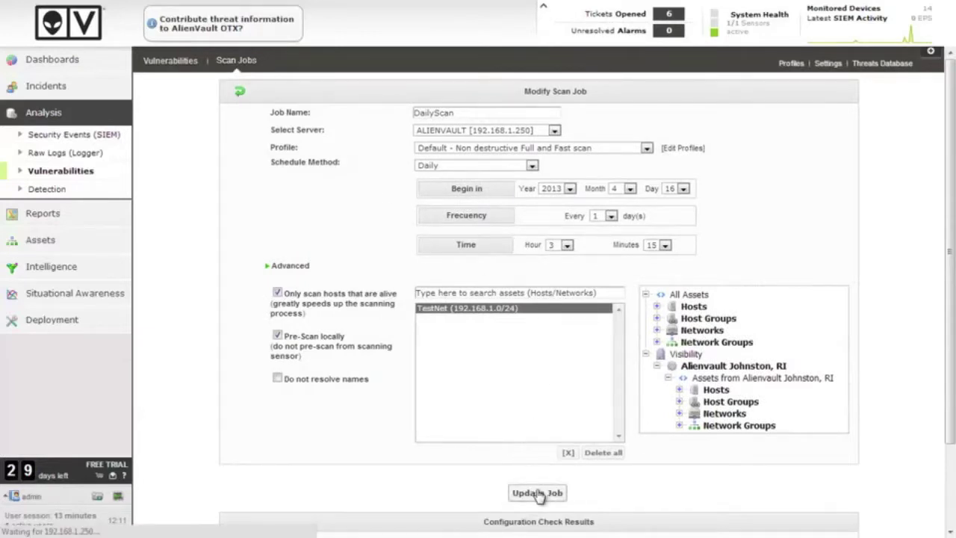